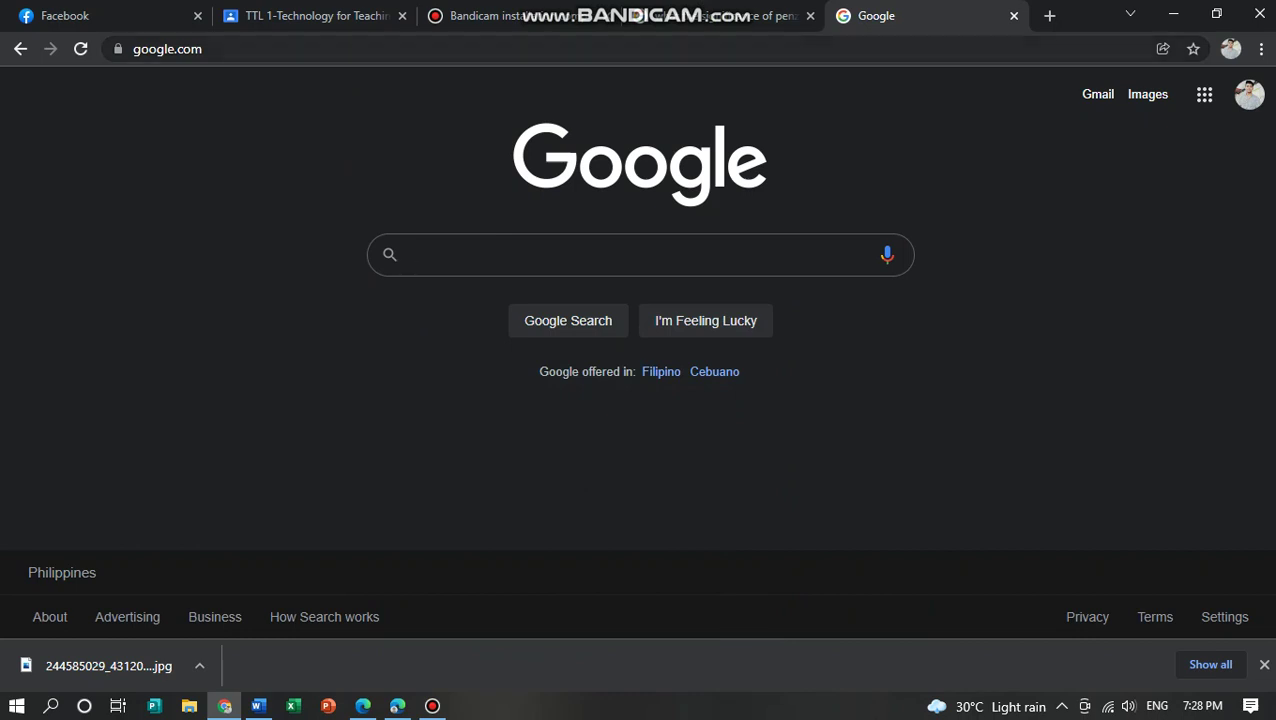
Go to penzu.com in Chrome to load the Penzu home page.
{"action": "left_click", "coordinate": [167, 49]}
{"action": "type", "text": "pen"}
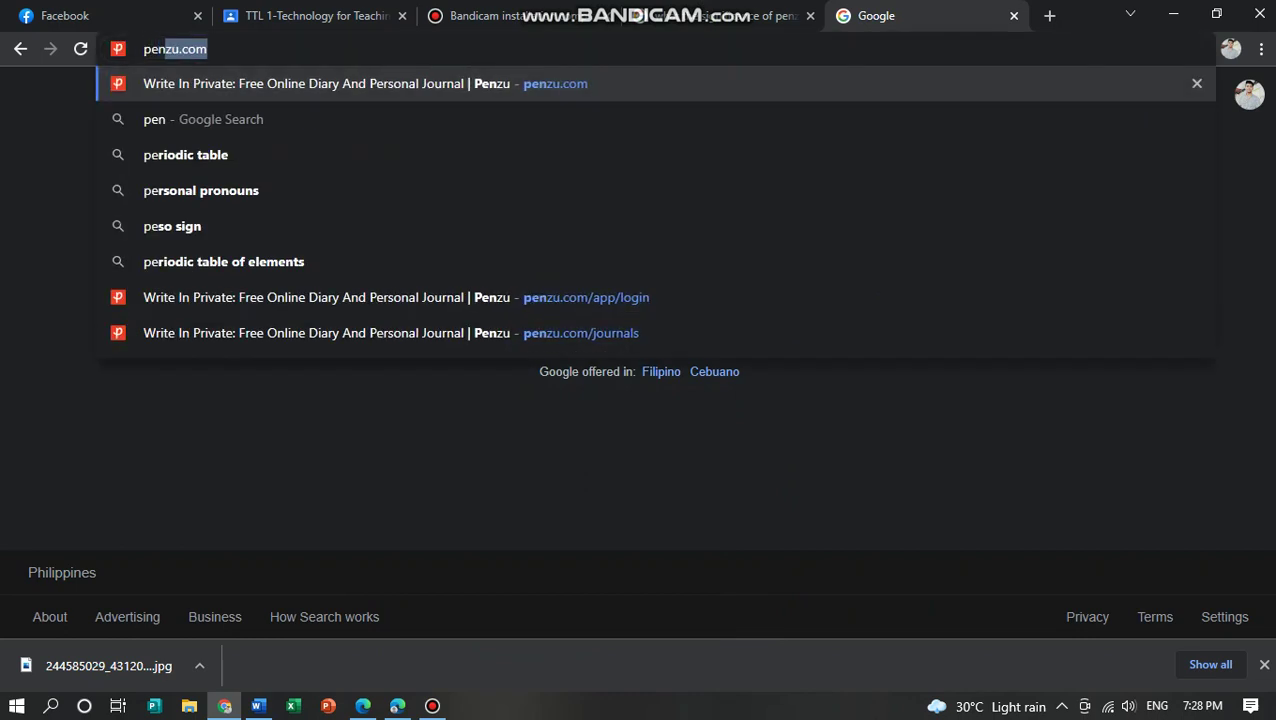
{"action": "type", "text": "zu.com"}
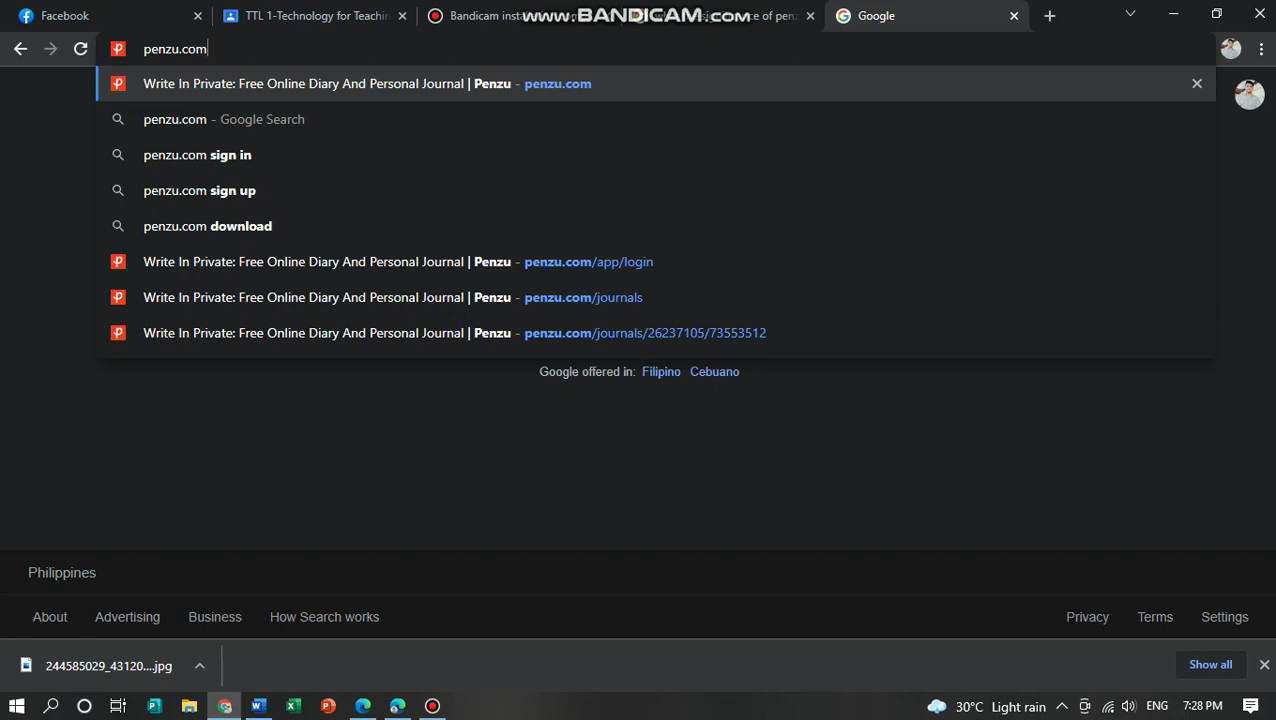
{"action": "key", "text": "Return"}
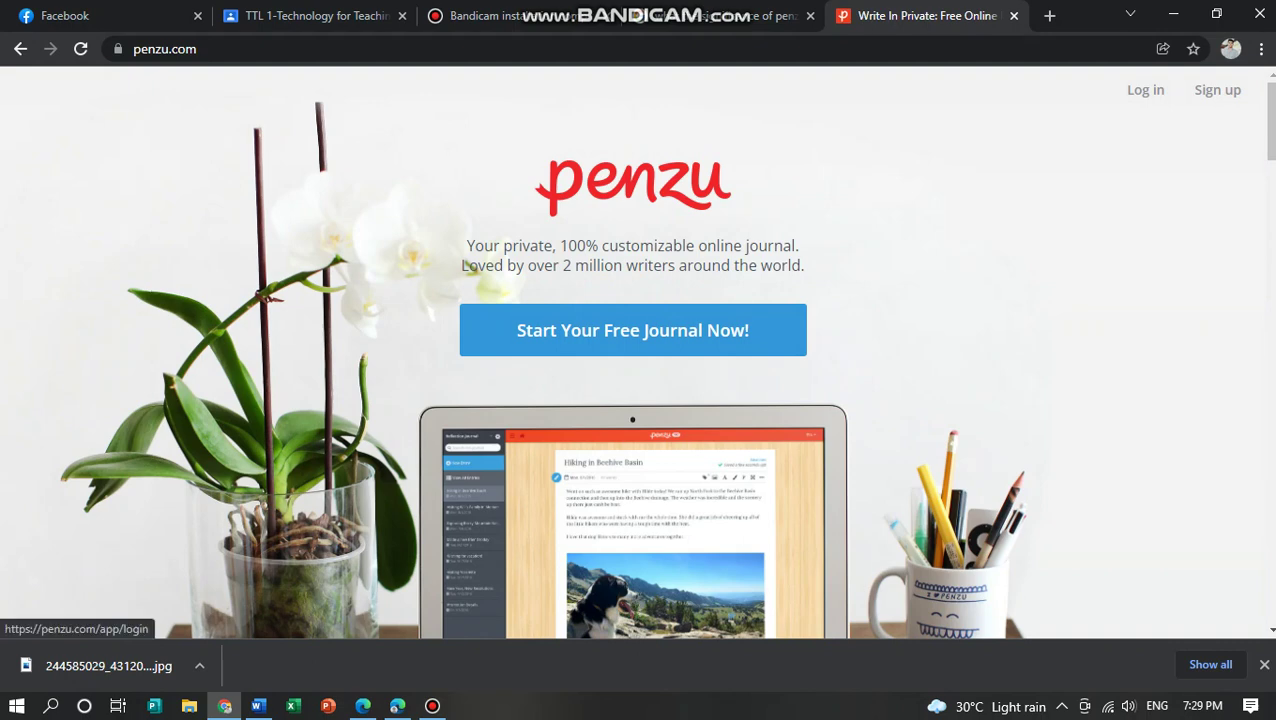
Log in to Penzu with the saved email and account password, passing the robot check.
{"action": "left_click", "coordinate": [1145, 89]}
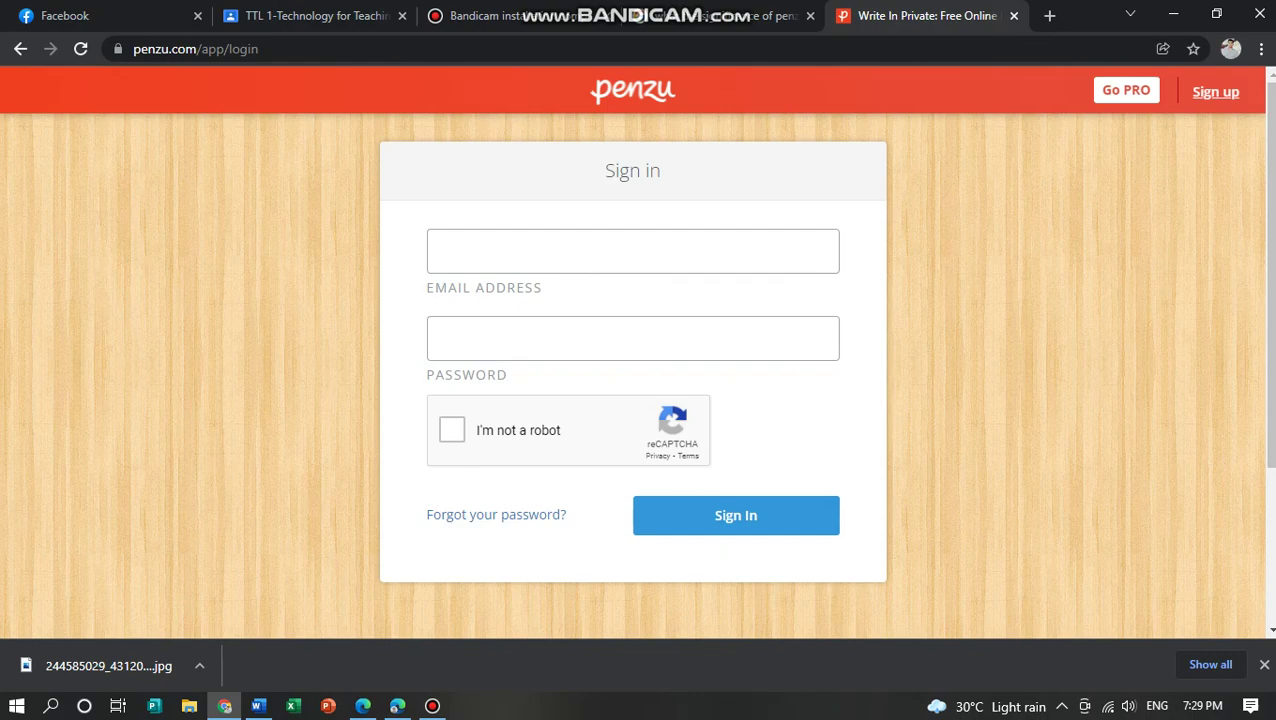
{"action": "left_click", "coordinate": [632, 251]}
{"action": "key", "text": "Down"}
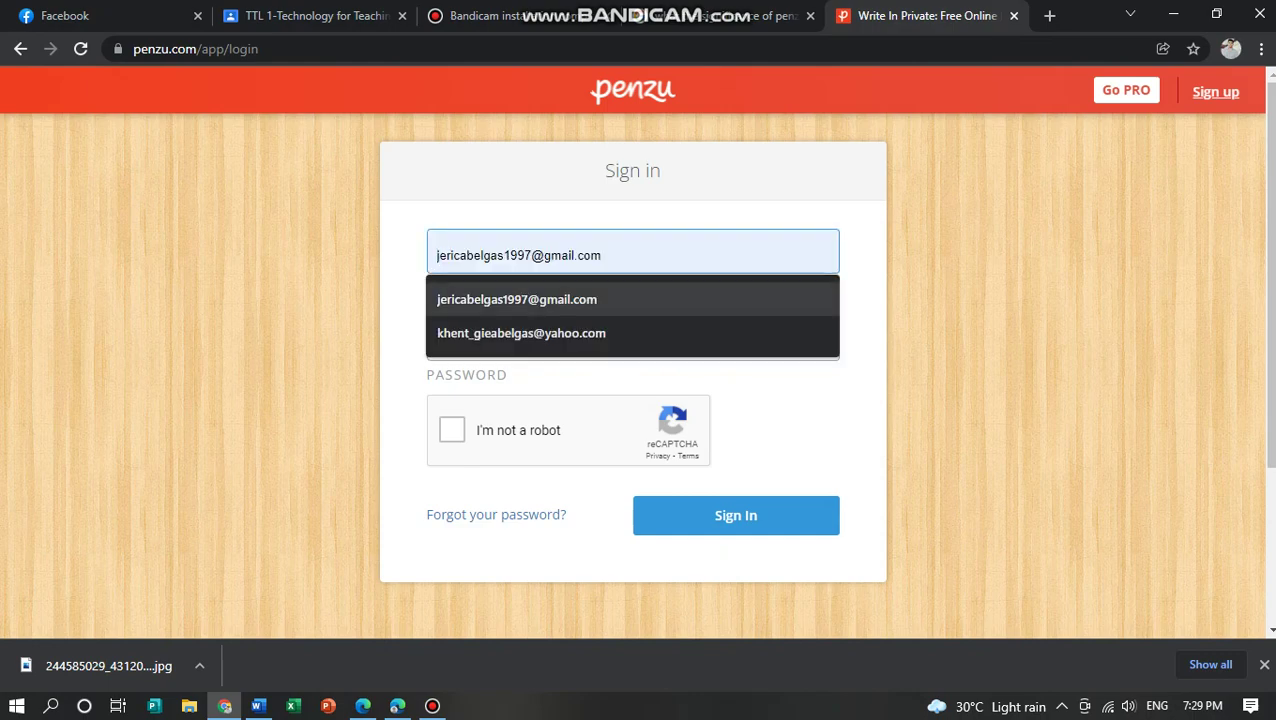
{"action": "key", "text": "Return"}
{"action": "key", "text": "Tab"}
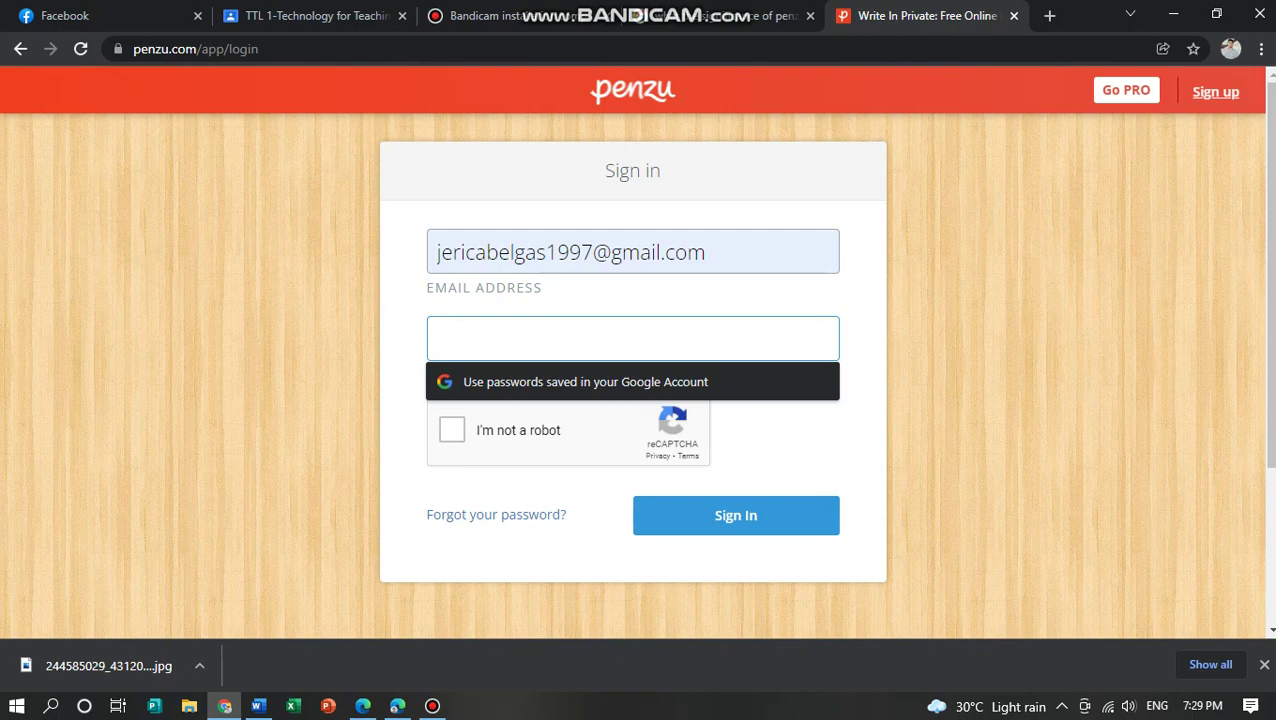
{"action": "type", "text": "••••••••••••••••"}
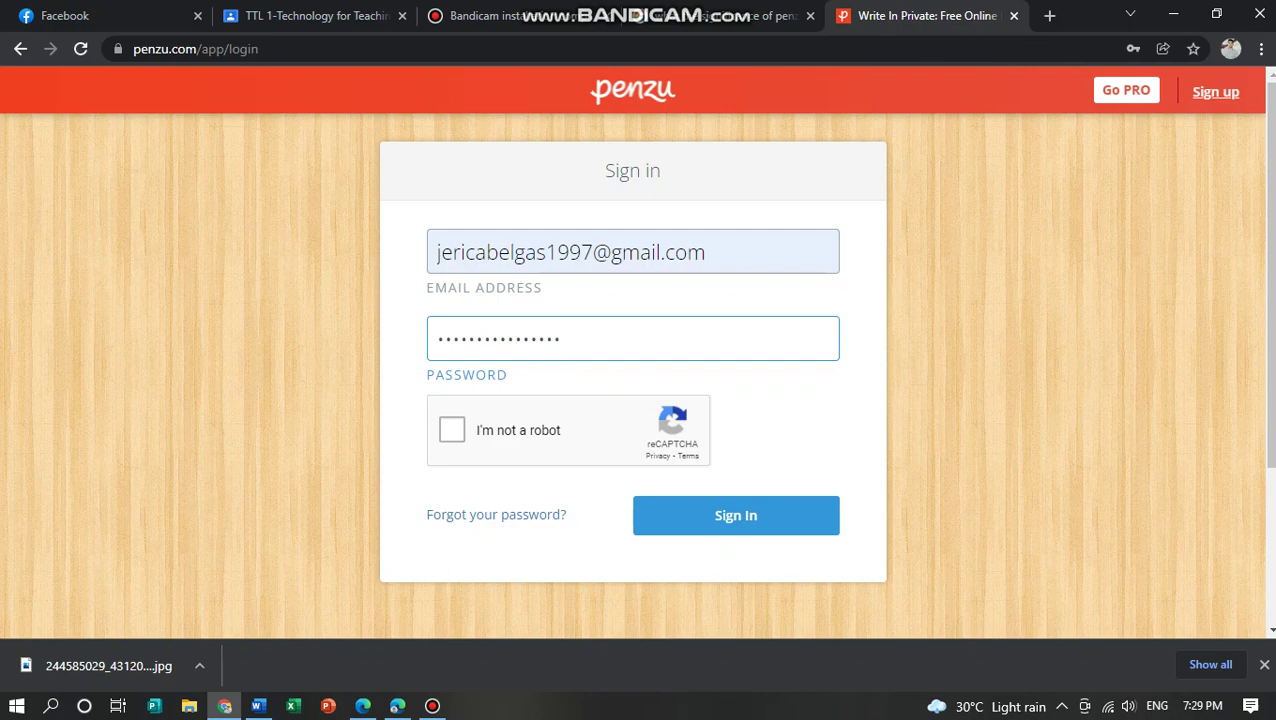
{"action": "left_click", "coordinate": [452, 429]}
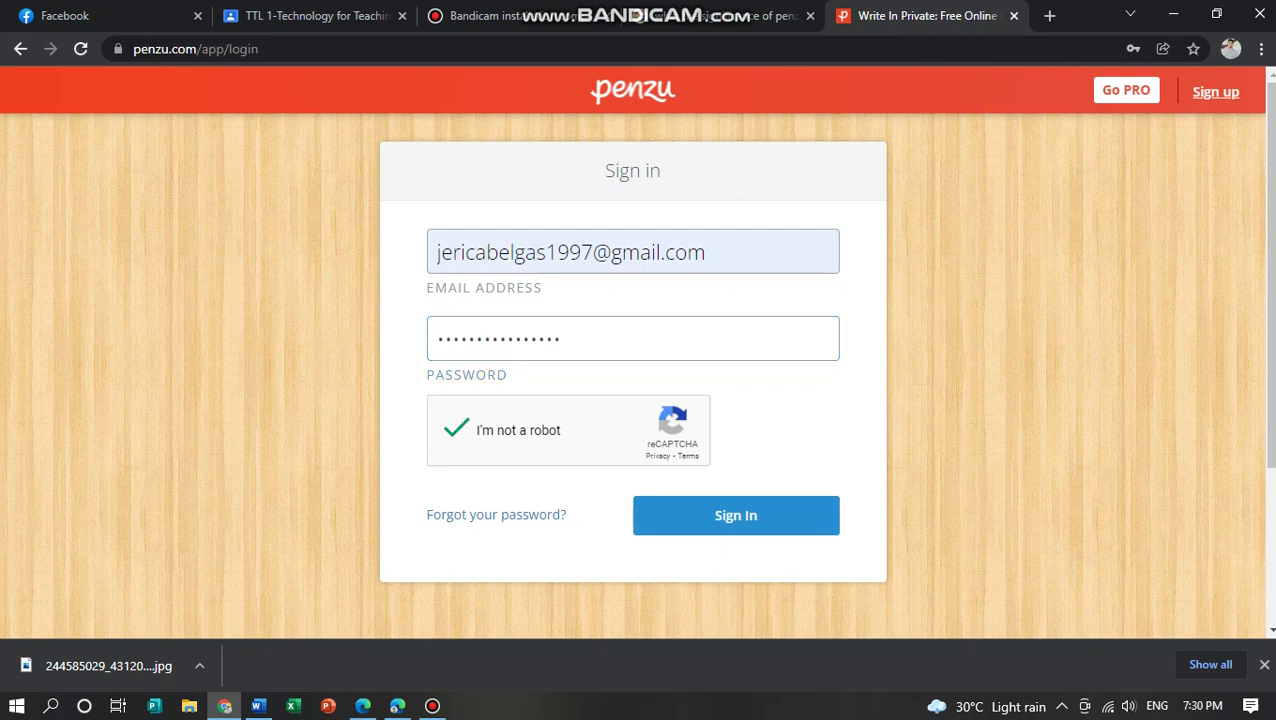
{"action": "left_click", "coordinate": [736, 515]}
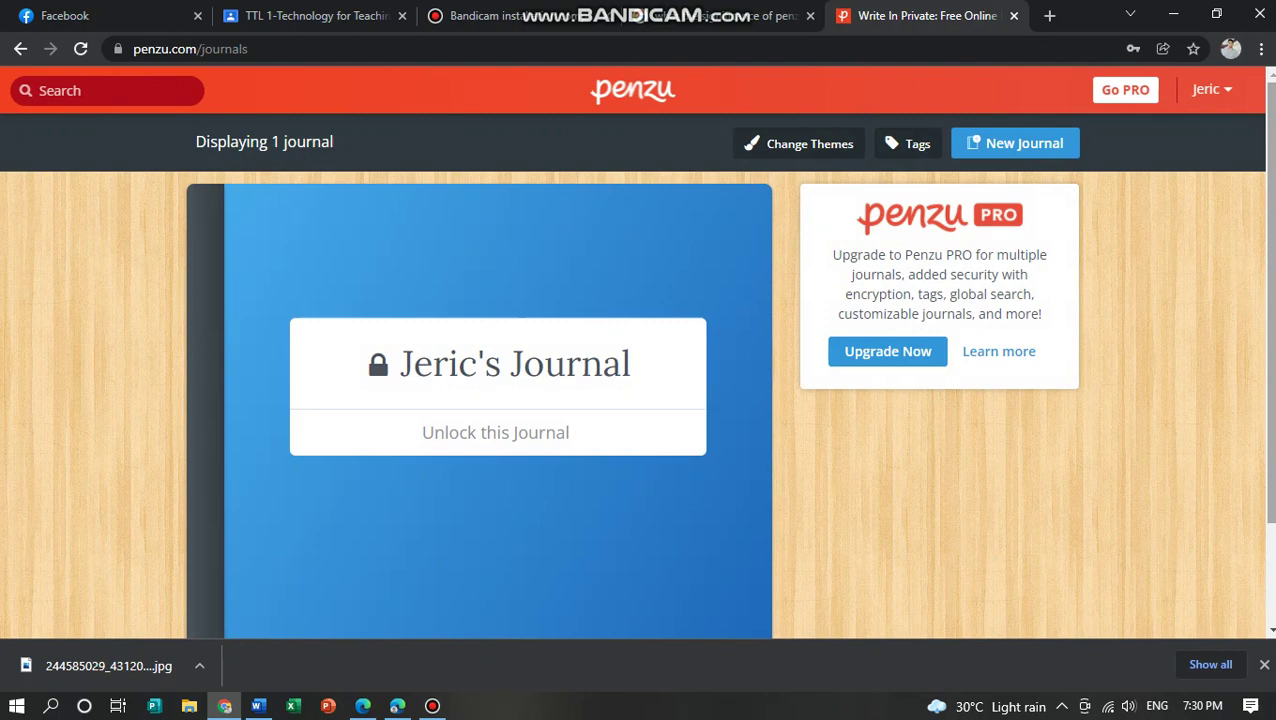
Unlock the journal with its password, opening a blank entry dated 12/12/2021.
{"action": "scroll", "coordinate": [638, 400], "scroll_direction": "down", "scroll_amount": 2}
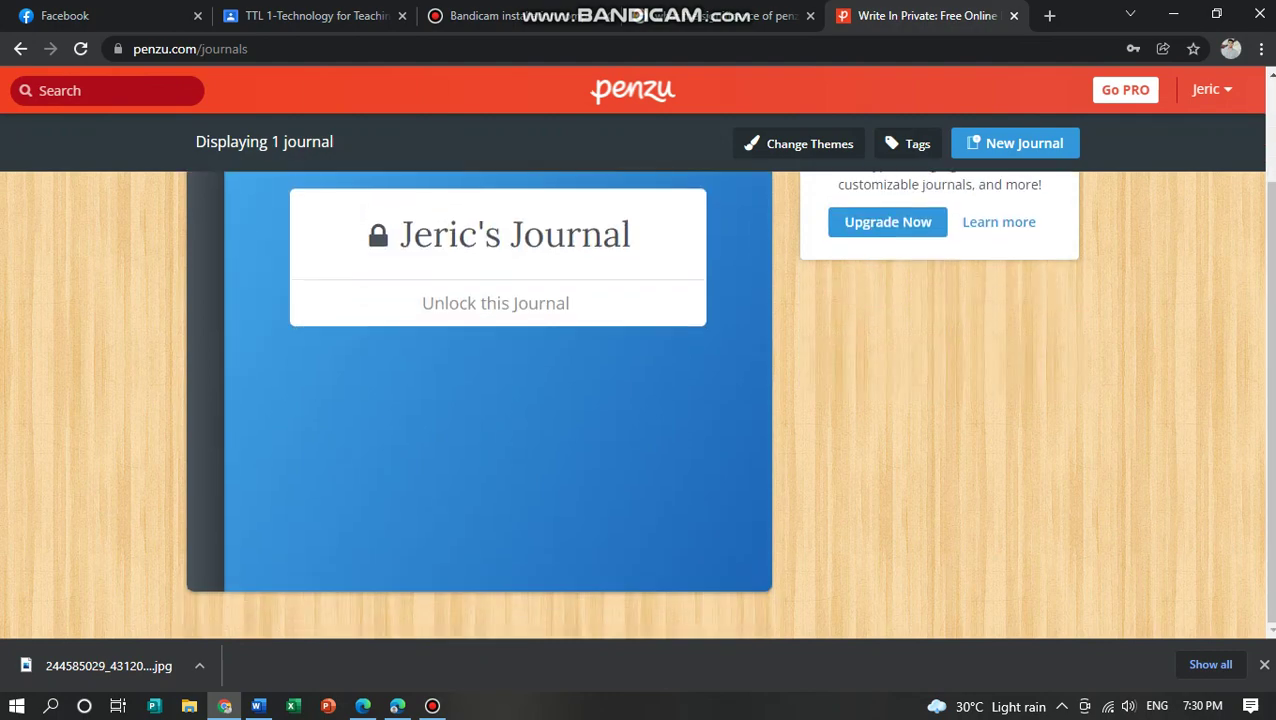
{"action": "scroll", "coordinate": [638, 400], "scroll_direction": "up", "scroll_amount": 2}
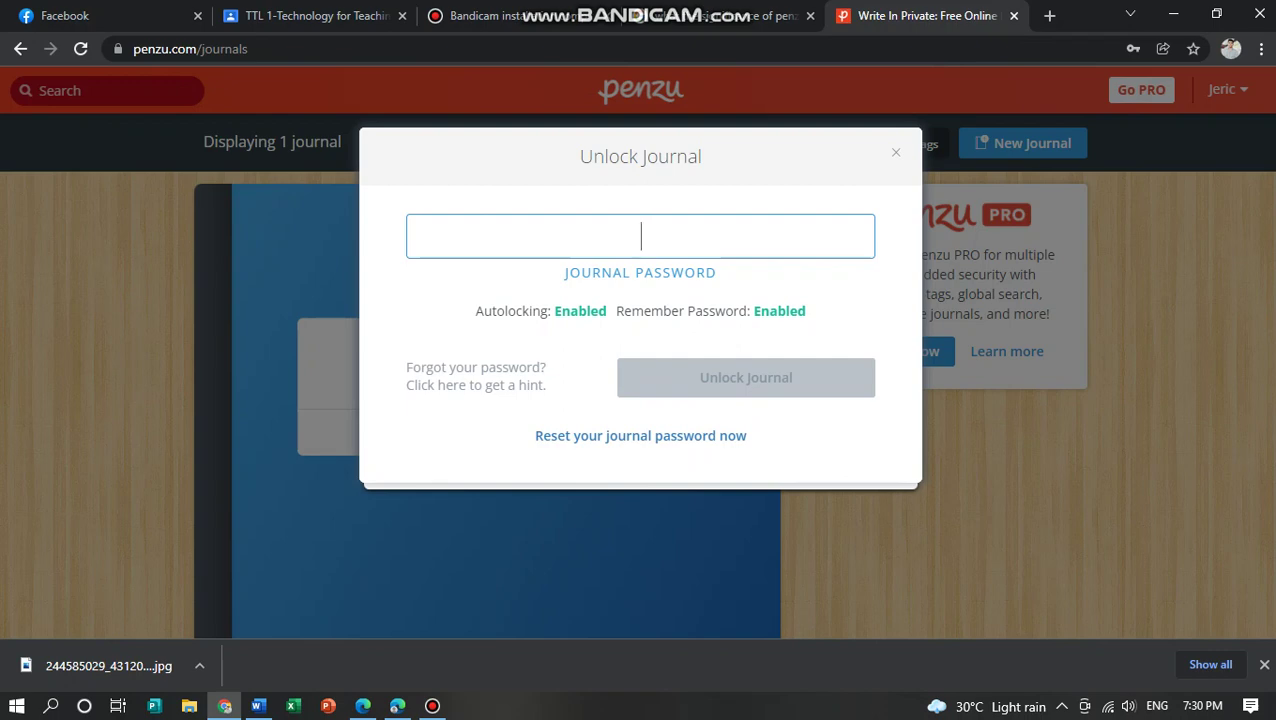
{"action": "type", "text": "a"}
{"action": "key", "text": "BackSpace"}
{"action": "key", "text": "Caps_Lock"}
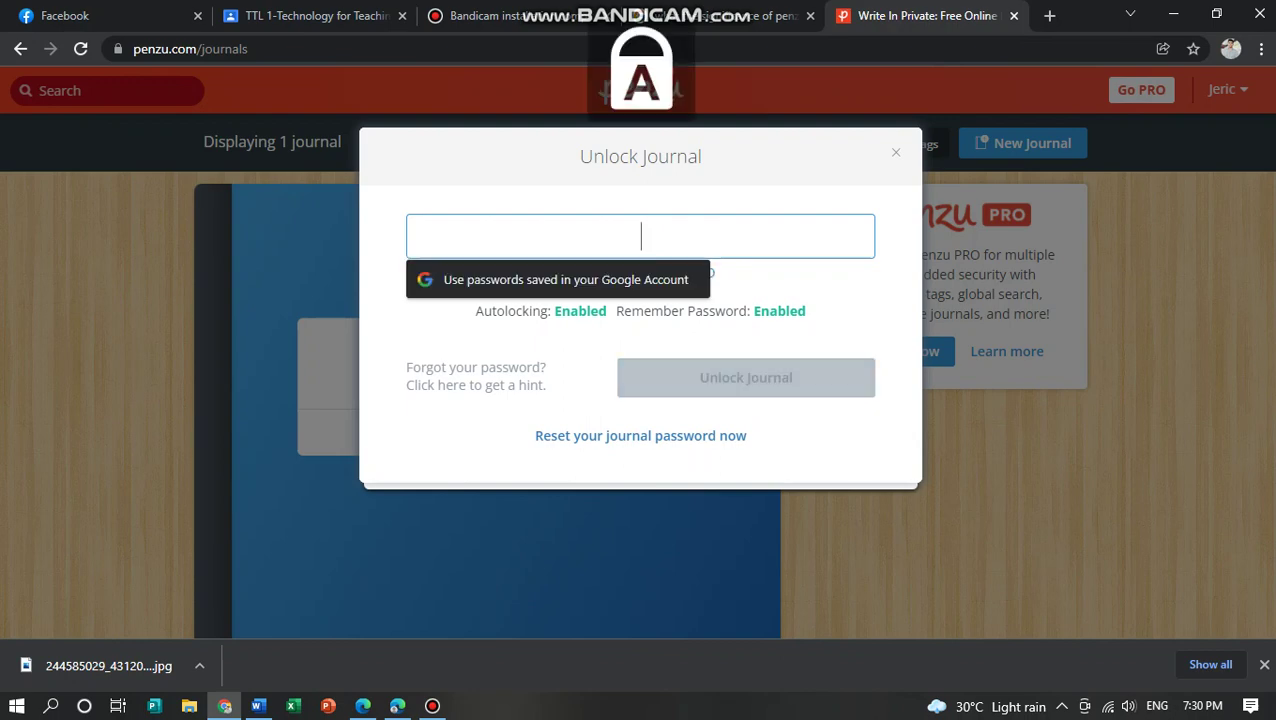
{"action": "key", "text": "Caps_Lock"}
{"action": "type", "text": "••••••••••••••••"}
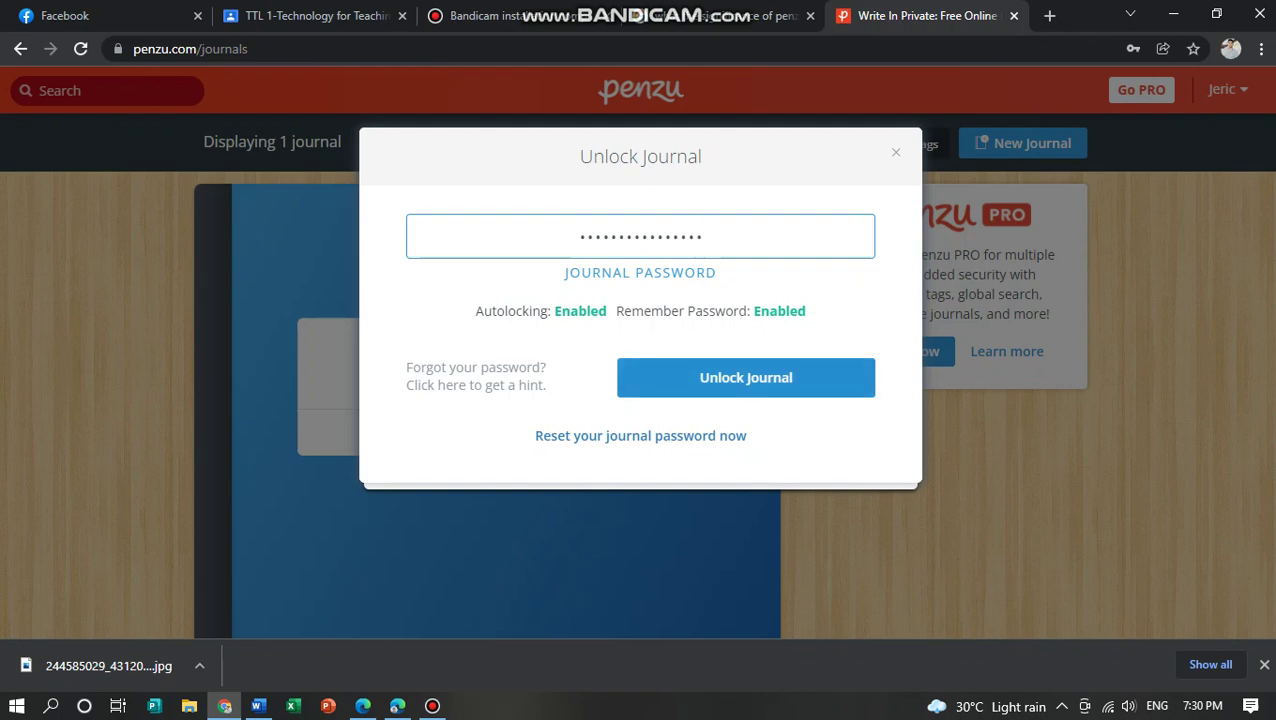
{"action": "key", "text": "Return"}
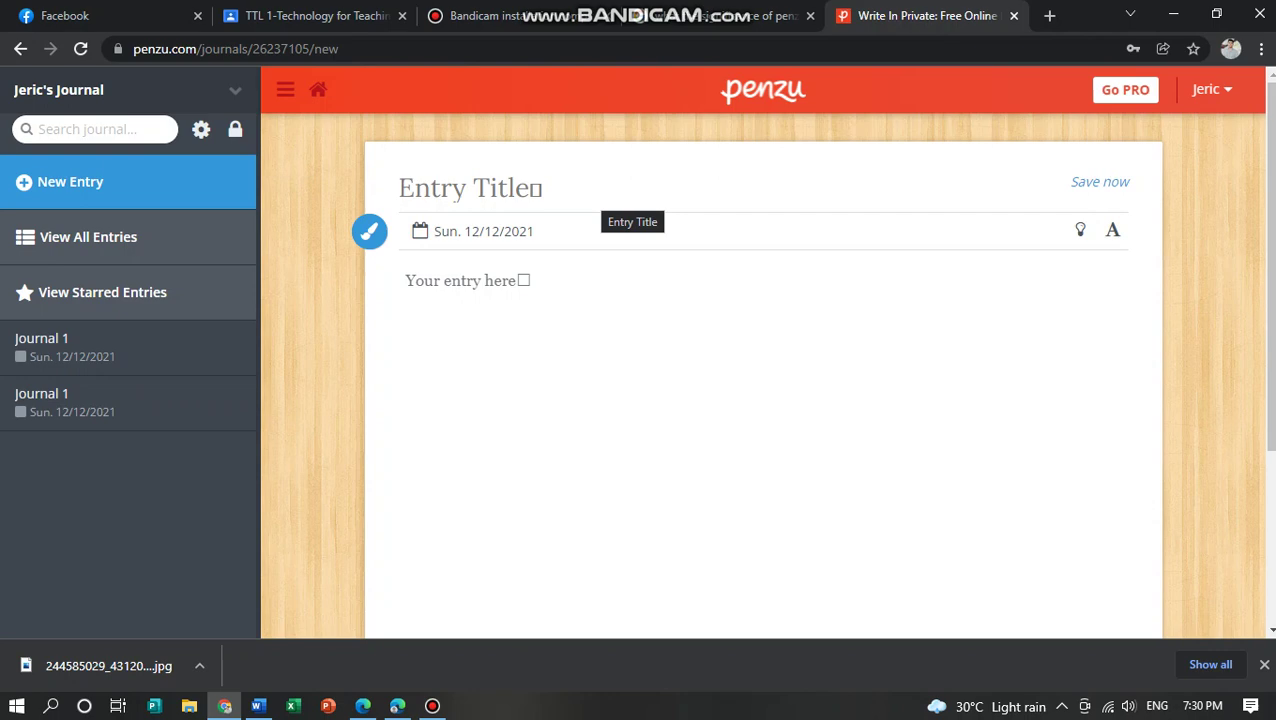
Title the entry 'Journal 1' and write 'This is my 1st journal in my life........' in the body.
{"action": "type", "text": "Jo"}
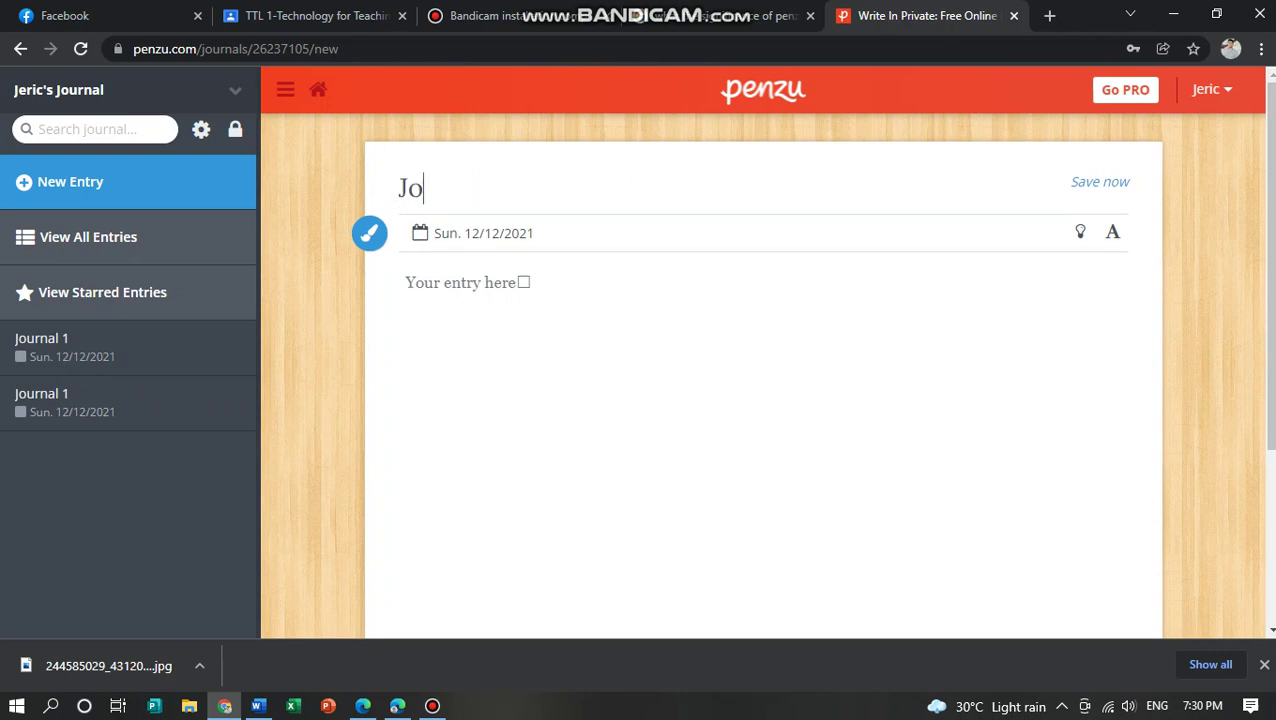
{"action": "type", "text": "urnal "}
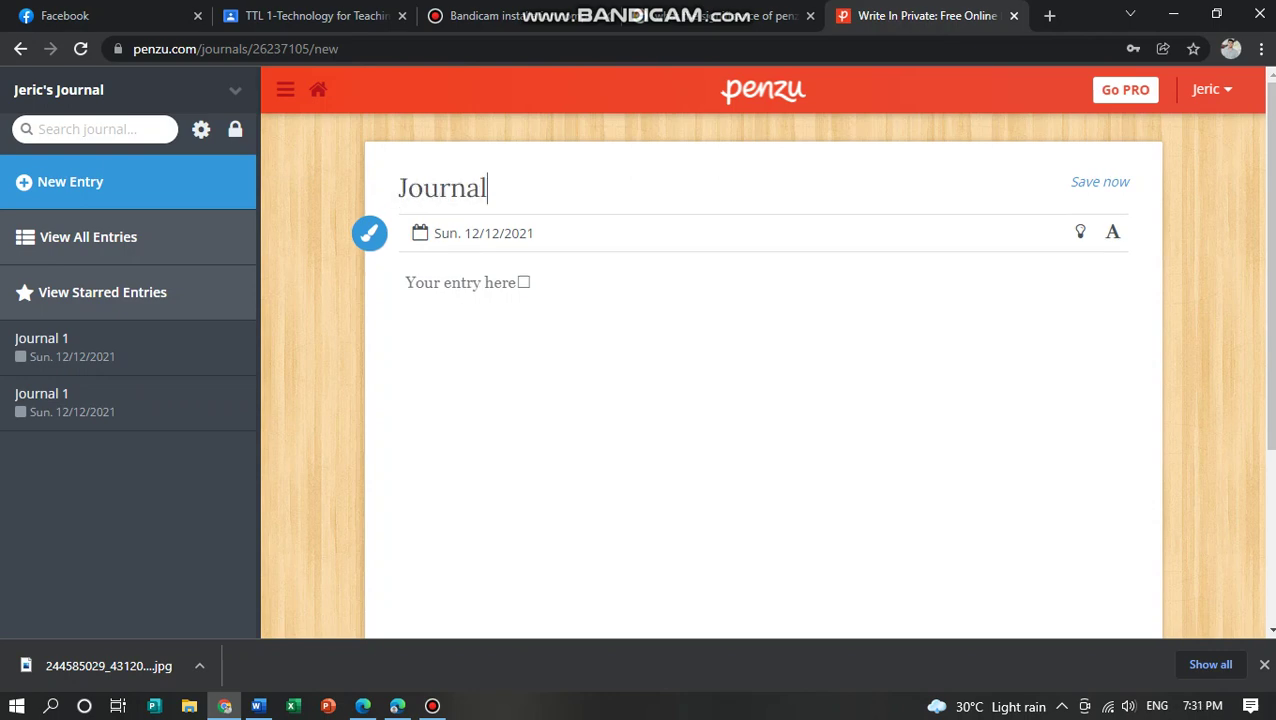
{"action": "type", "text": "1"}
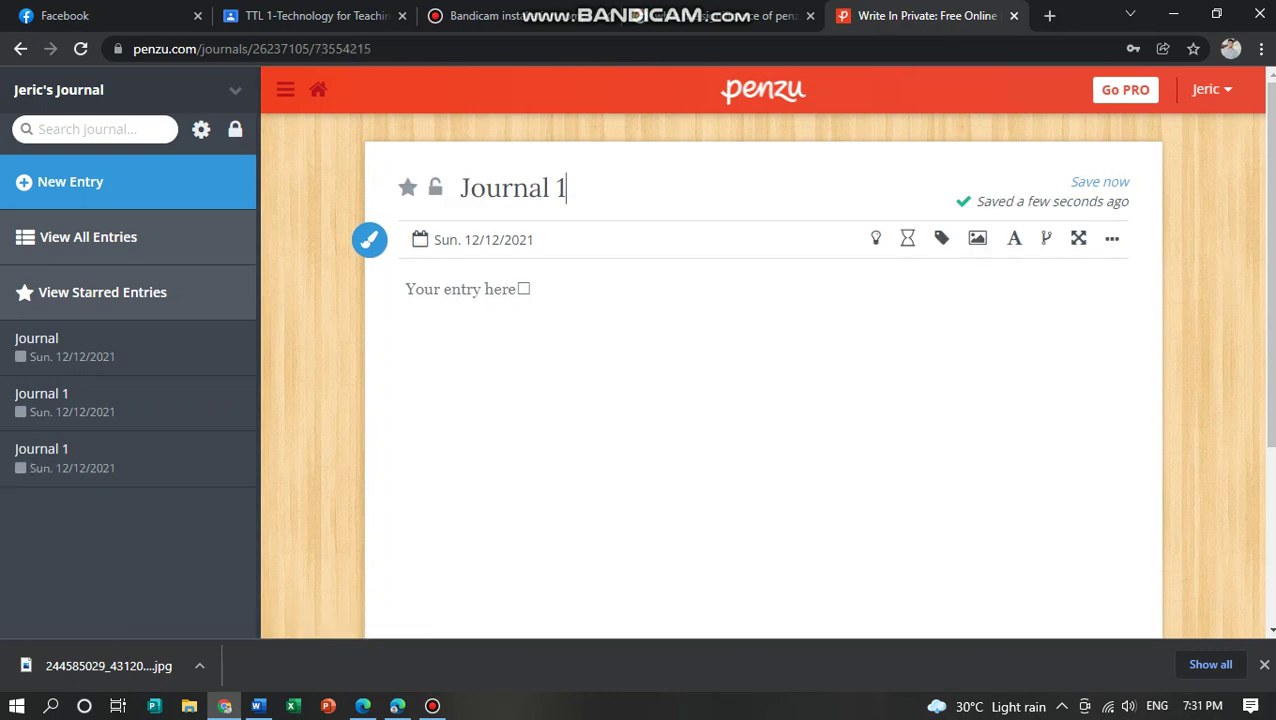
{"action": "left_click", "coordinate": [406, 289]}
{"action": "type", "text": "This is m"}
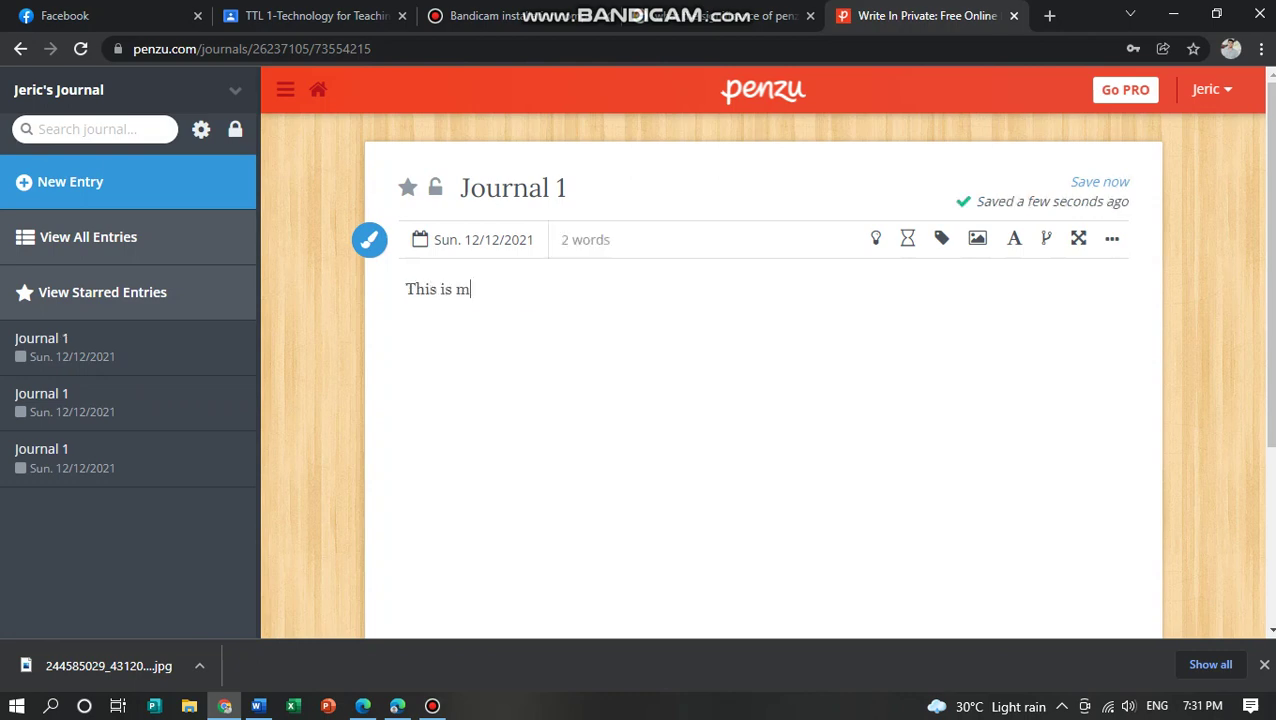
{"action": "type", "text": "y 1st journal in my l"}
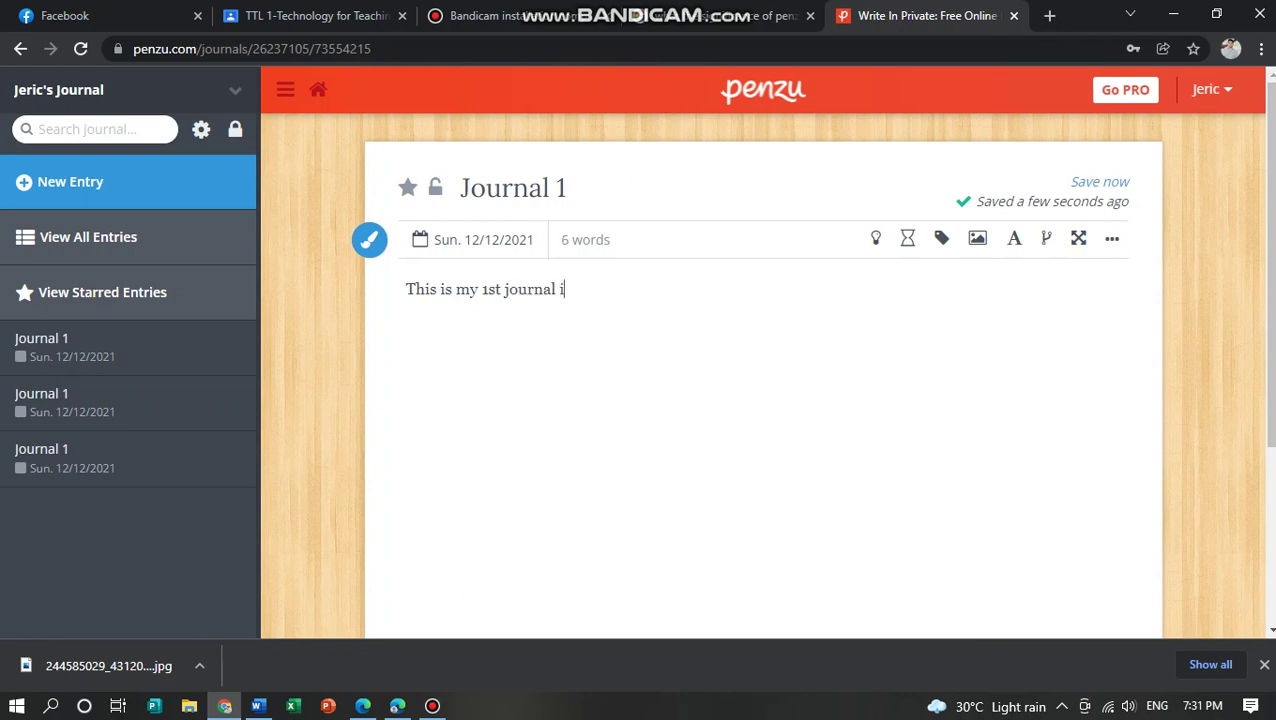
{"action": "type", "text": "ife........"}
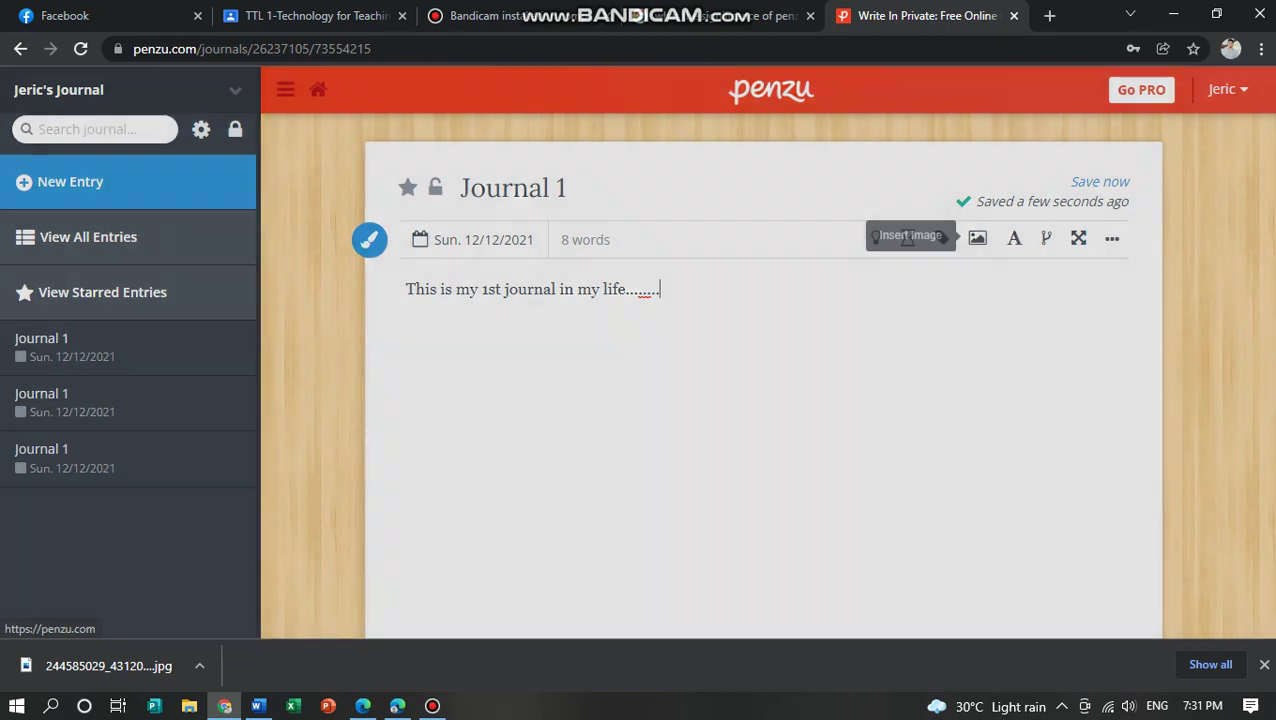
Upload the beach photo from Downloads and insert it beneath the entry's text.
{"action": "left_click", "coordinate": [977, 237]}
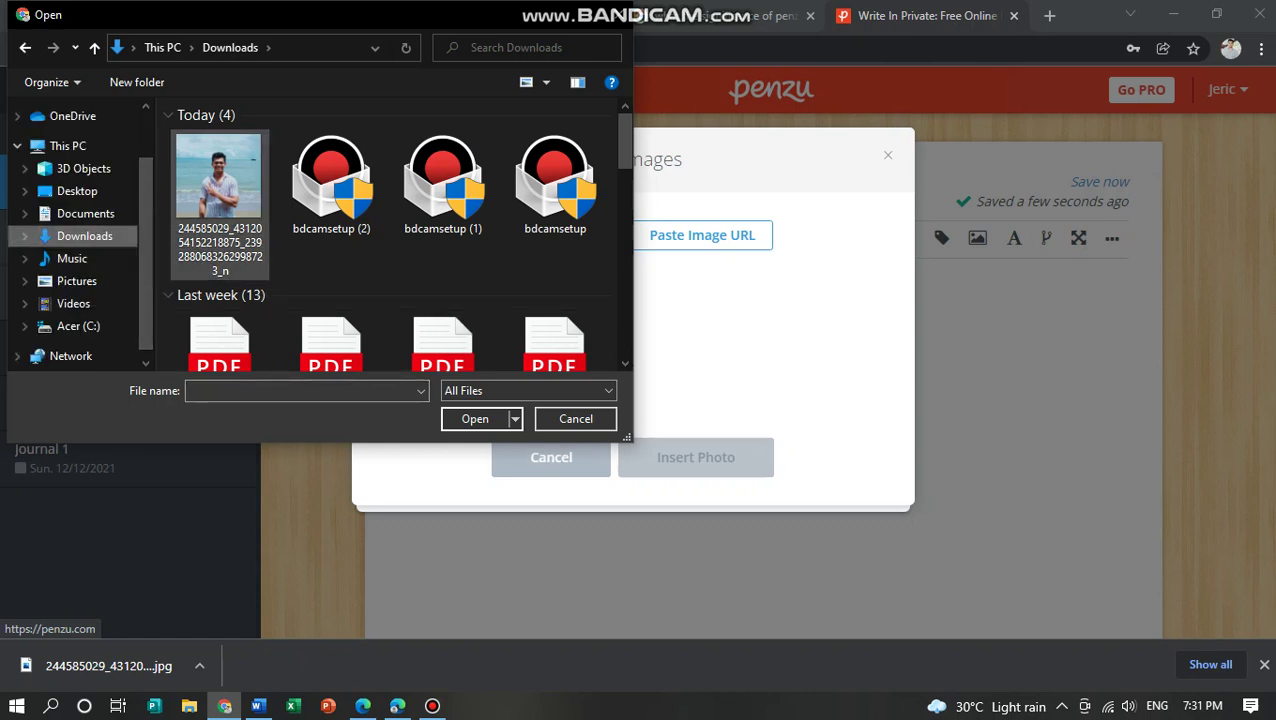
{"action": "left_click", "coordinate": [218, 180]}
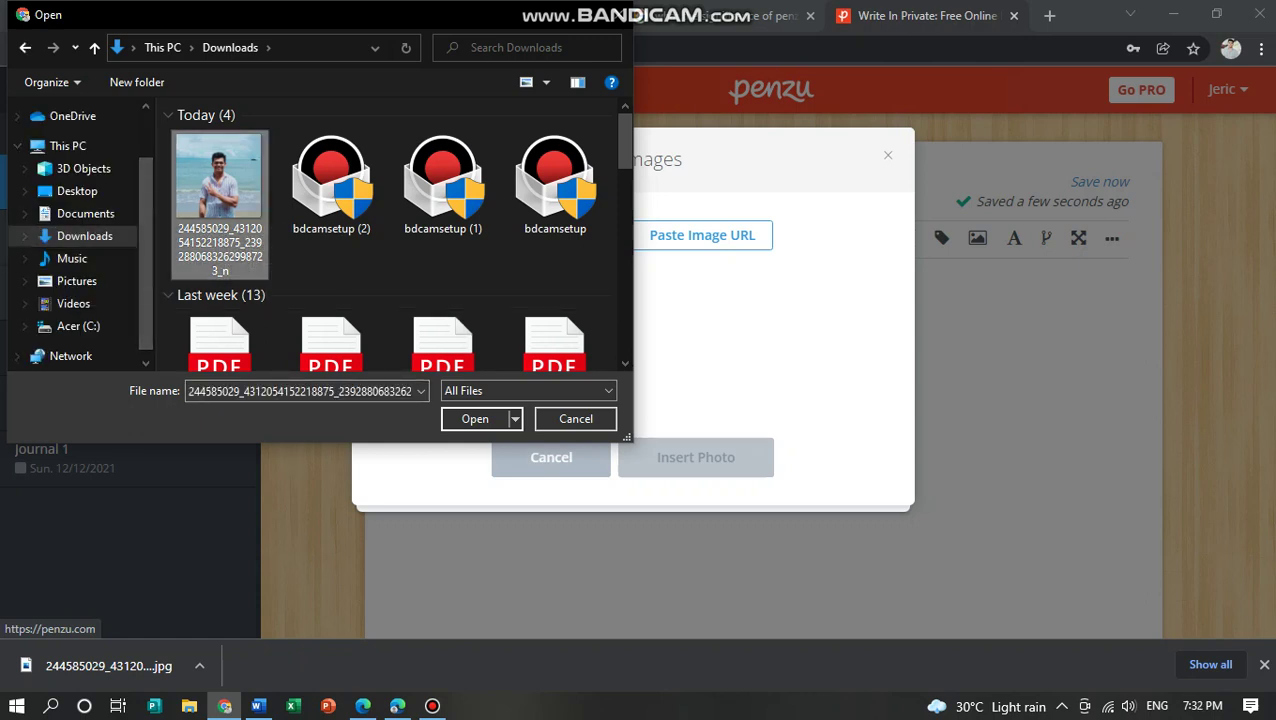
{"action": "left_click", "coordinate": [478, 418]}
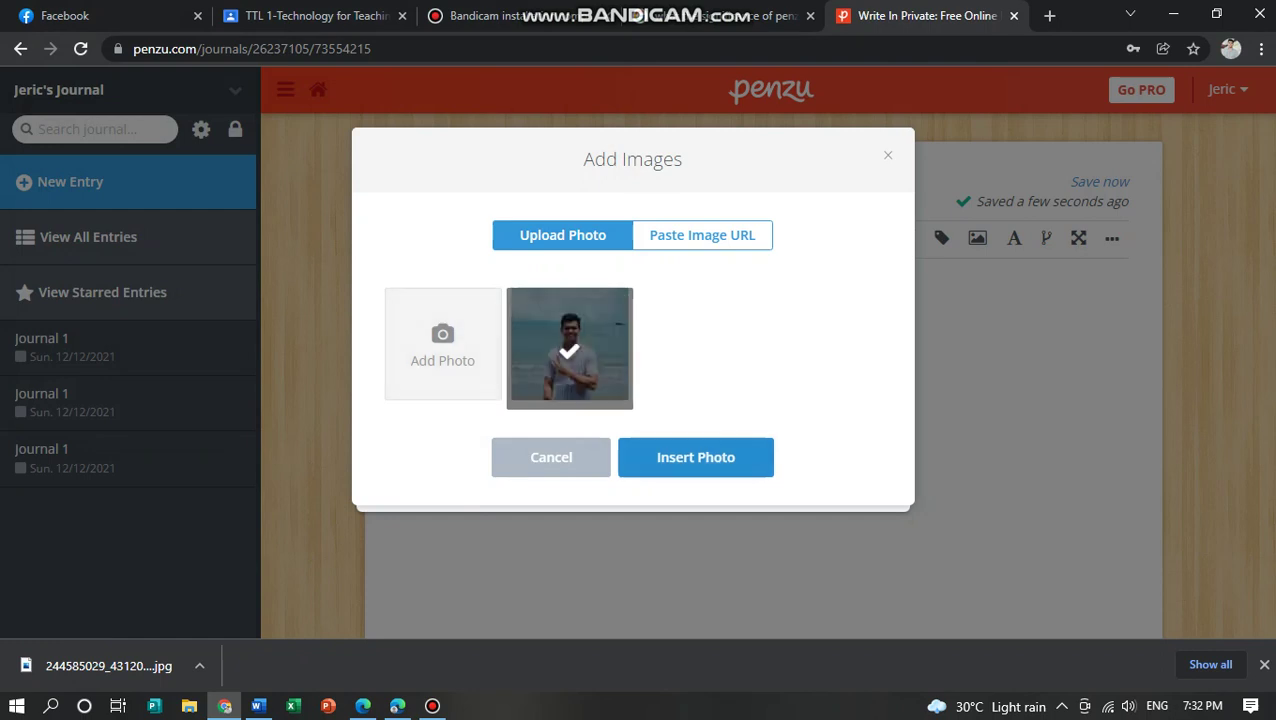
{"action": "left_click", "coordinate": [695, 457]}
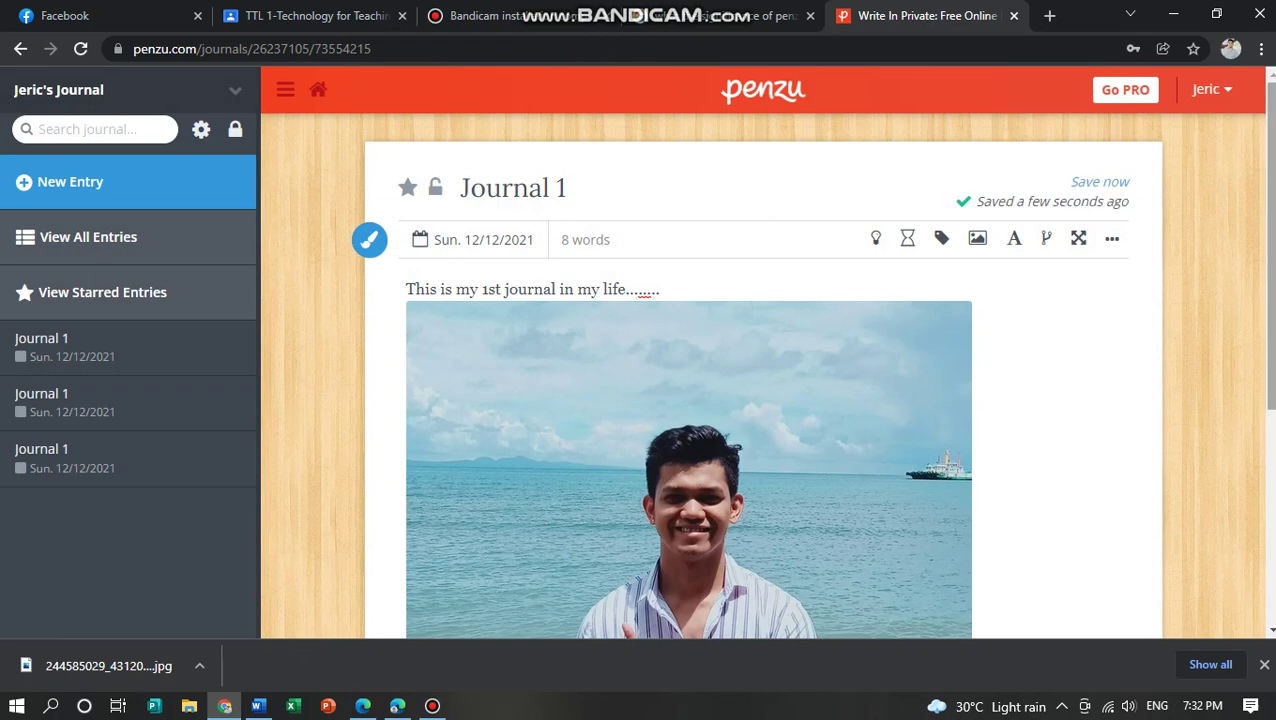
{"action": "scroll", "coordinate": [763, 380], "scroll_direction": "down", "scroll_amount": 4}
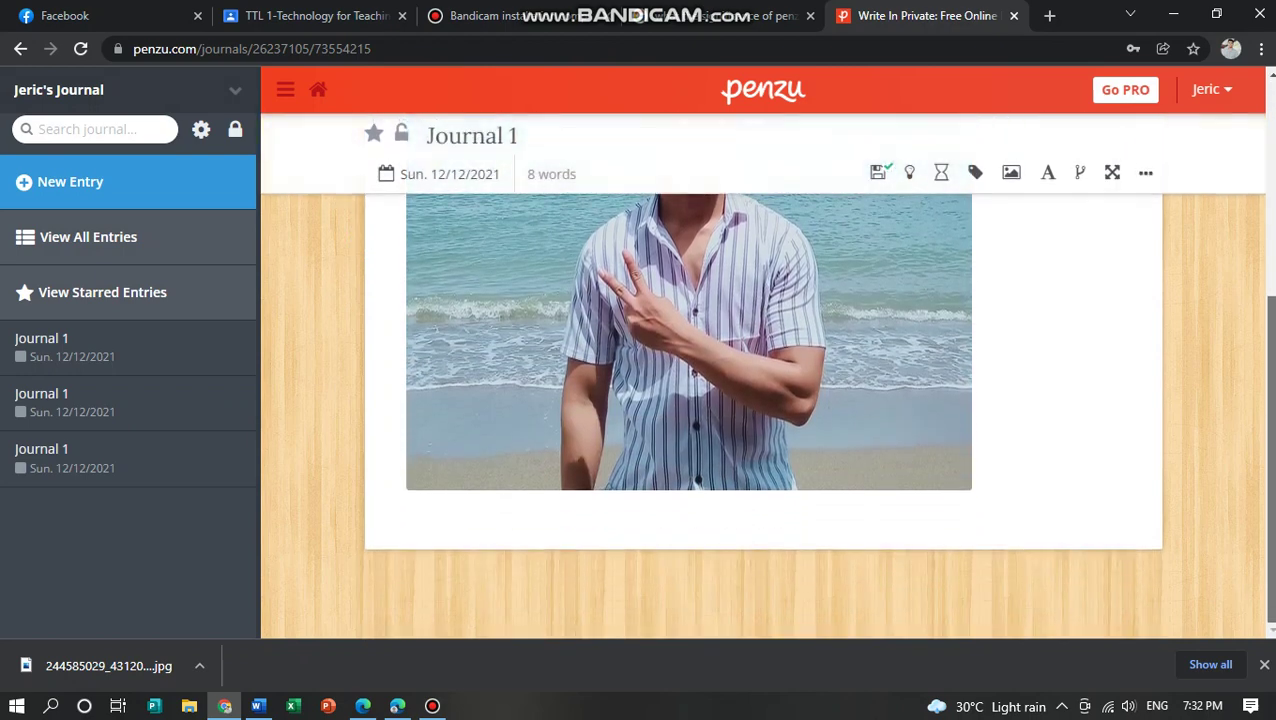
{"action": "scroll", "coordinate": [763, 380], "scroll_direction": "up", "scroll_amount": 5}
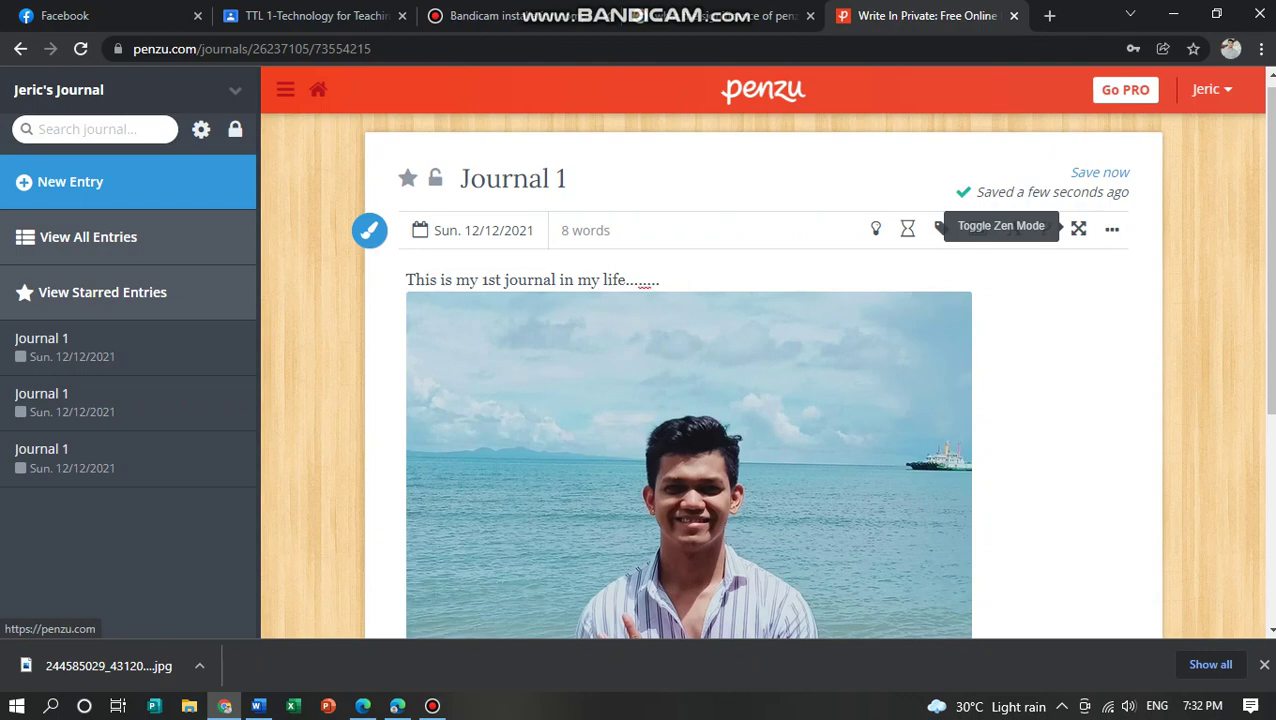
{"action": "left_click", "coordinate": [1078, 229]}
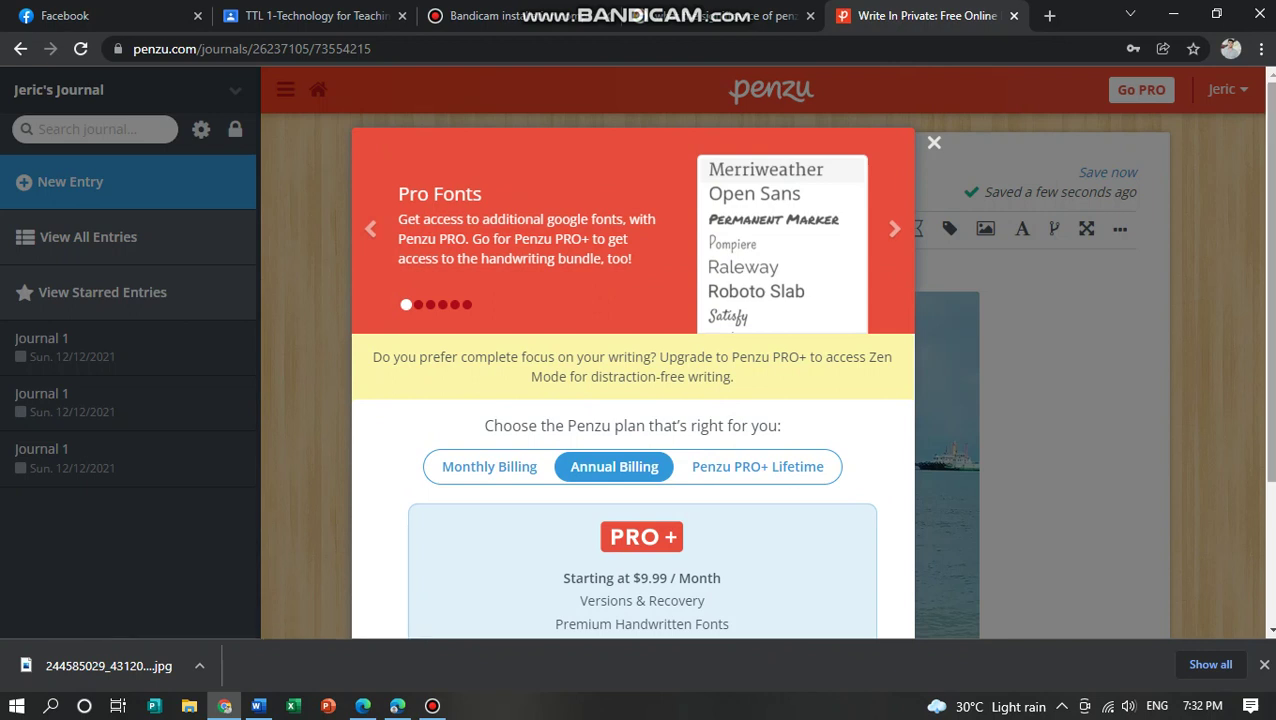
{"action": "scroll", "coordinate": [632, 400], "scroll_direction": "down", "scroll_amount": 2}
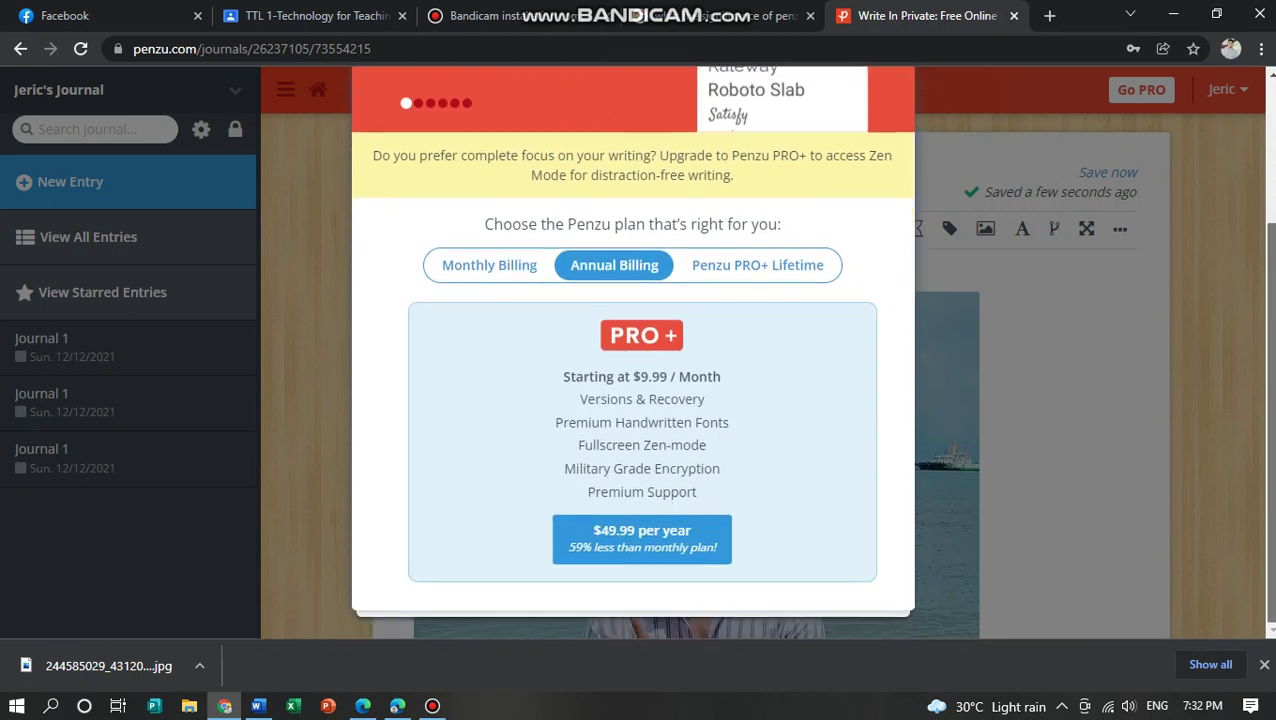
{"action": "scroll", "coordinate": [632, 400], "scroll_direction": "up", "scroll_amount": 2}
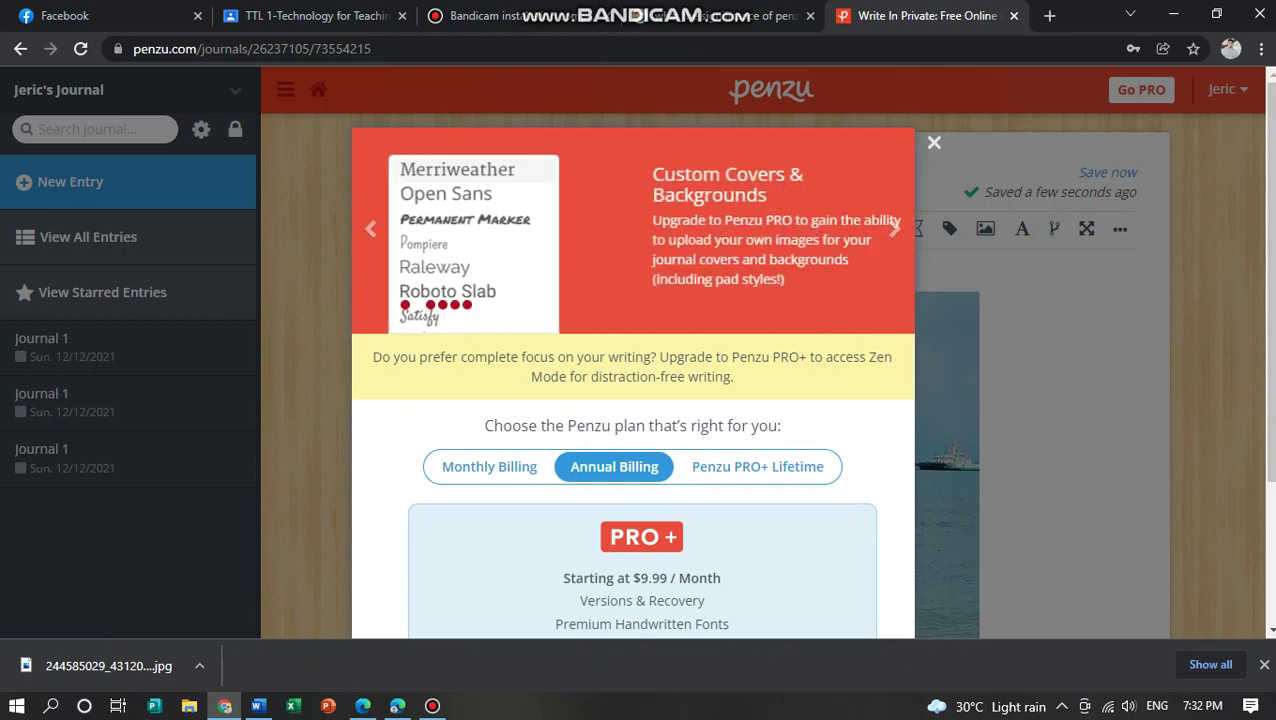
Dismiss the Zen Mode upgrade offer and show the entry's Share/Print/Export/Delete options.
{"action": "left_click", "coordinate": [1045, 228]}
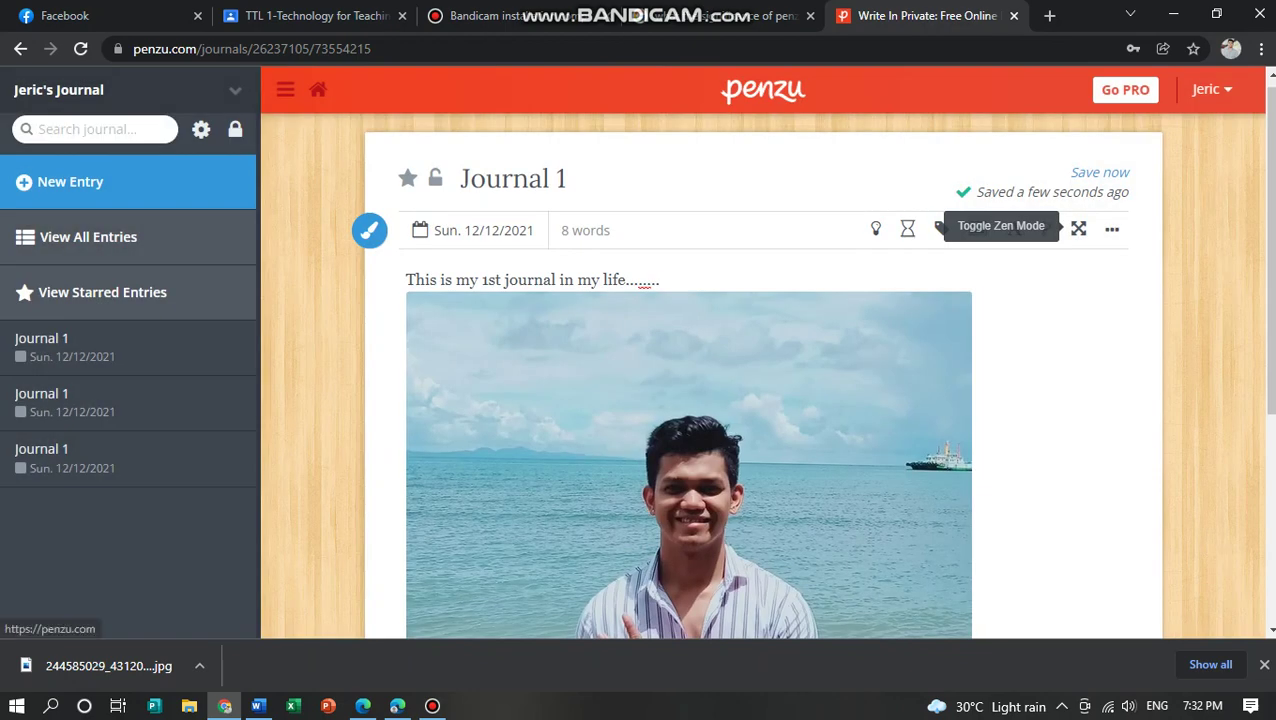
{"action": "left_click", "coordinate": [1112, 229]}
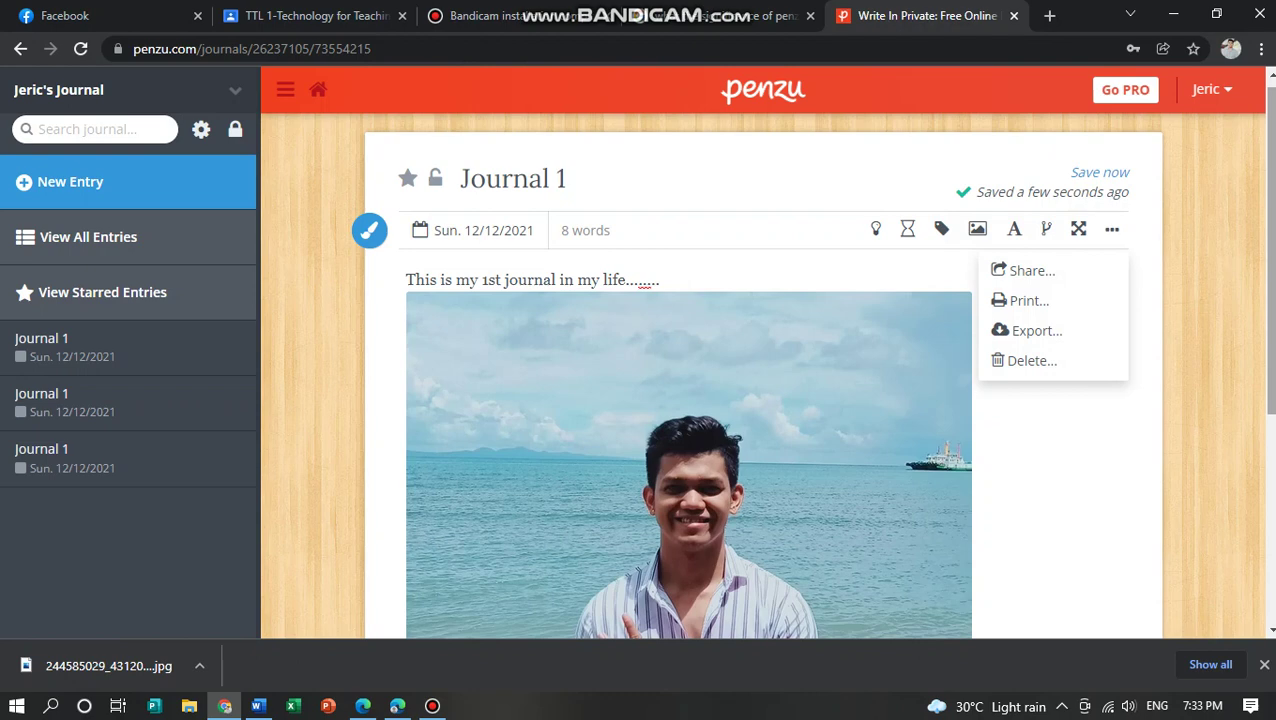
{"action": "scroll", "coordinate": [688, 400], "scroll_direction": "down", "scroll_amount": 3}
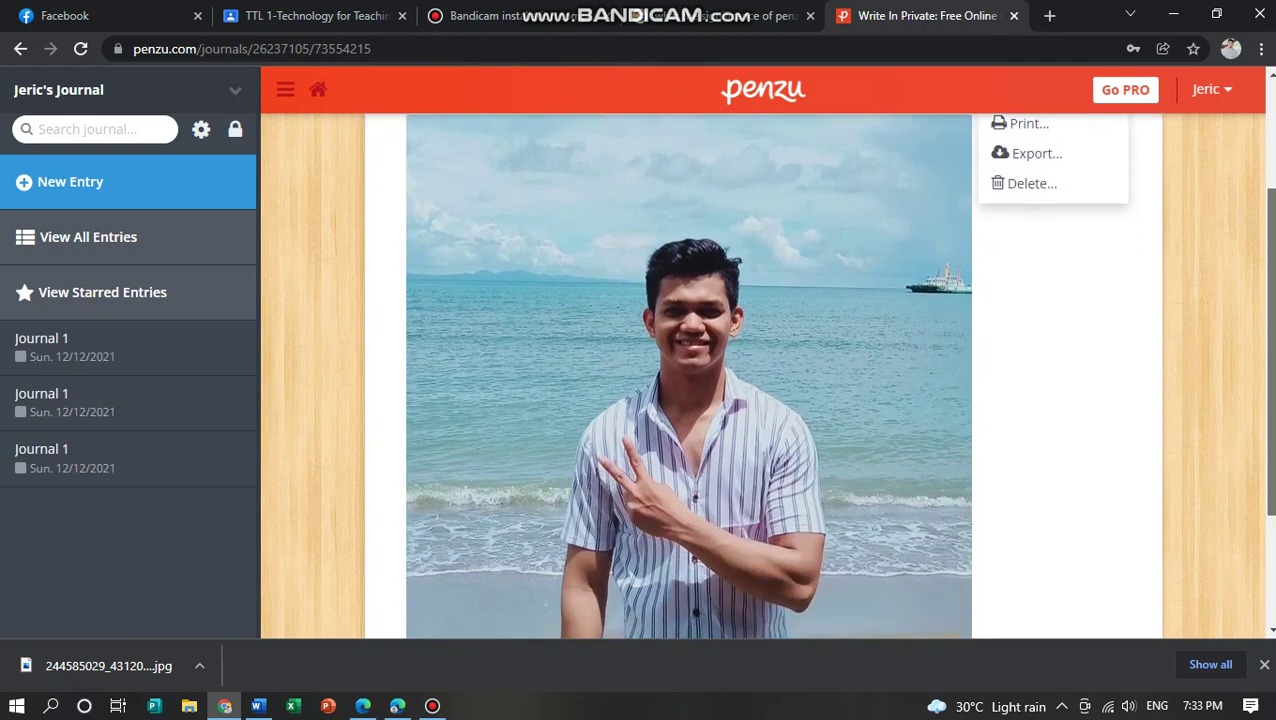